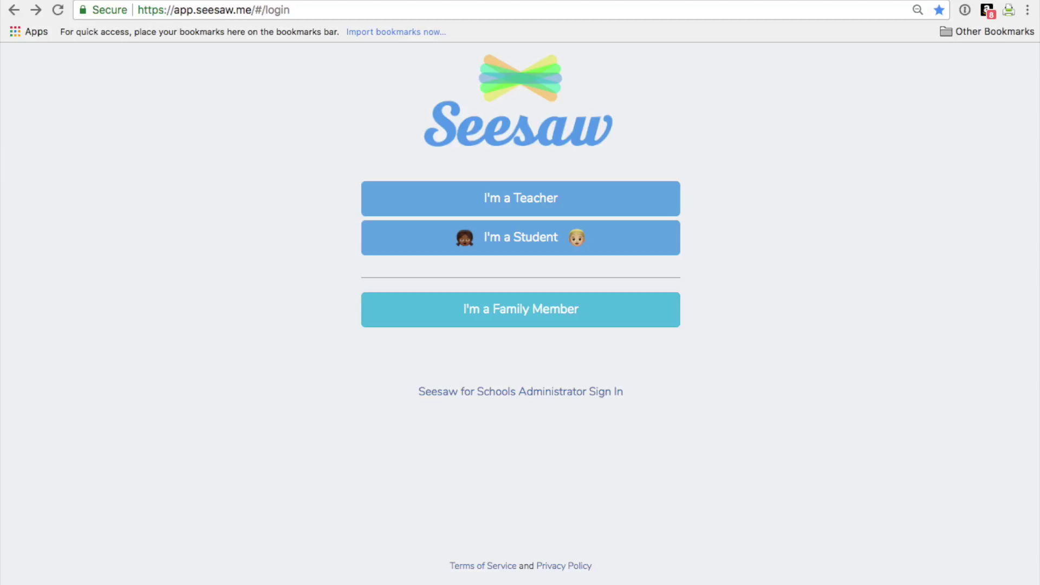
Sign in as a teacher to reach the Mrs. V's 4th Grade class journal
left_click(520, 237)
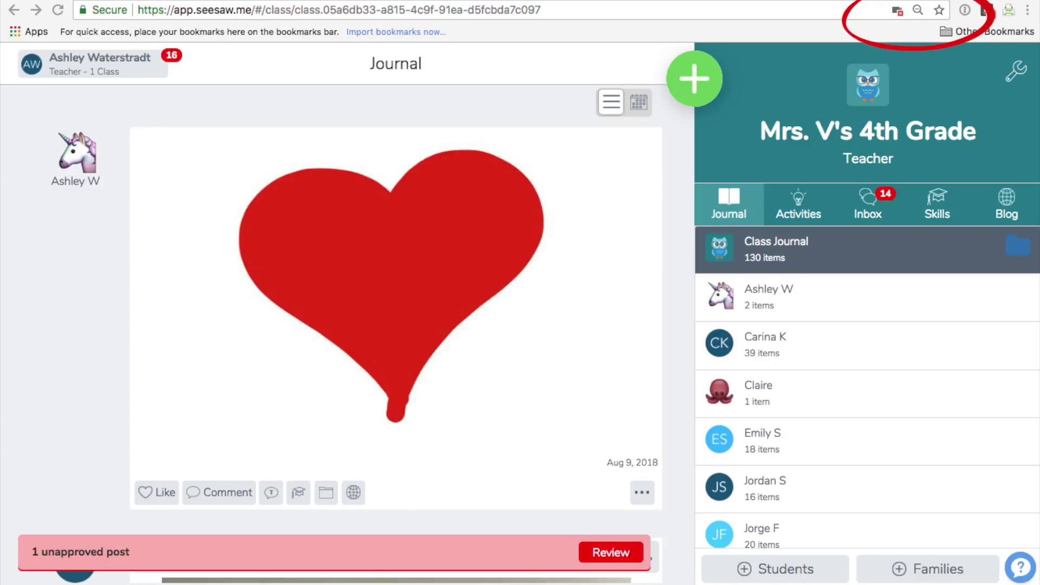
Set camera and microphone for videos.seesaw.me to Always allow and confirm
left_click(896, 10)
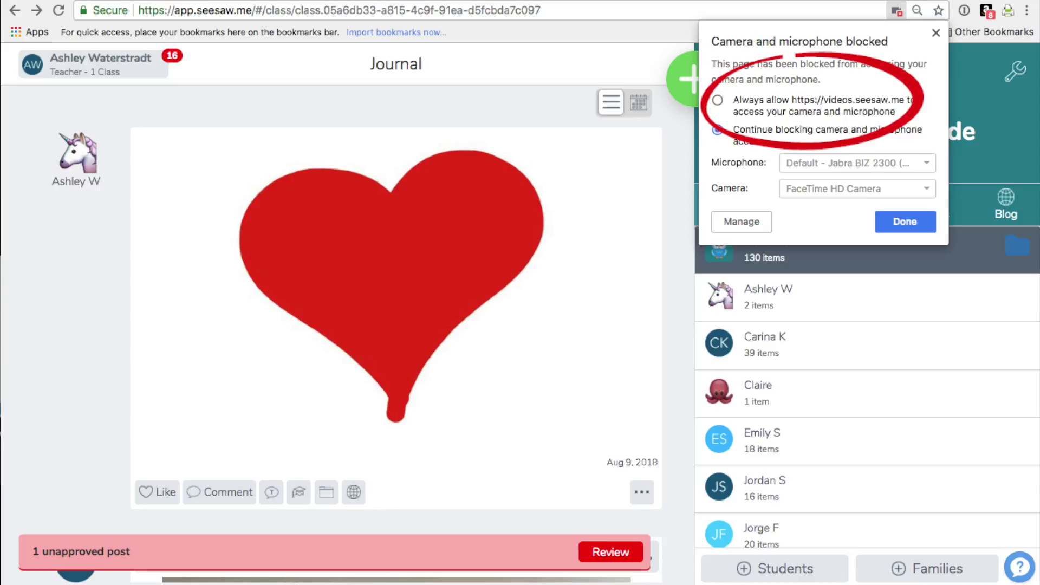
left_click(717, 100)
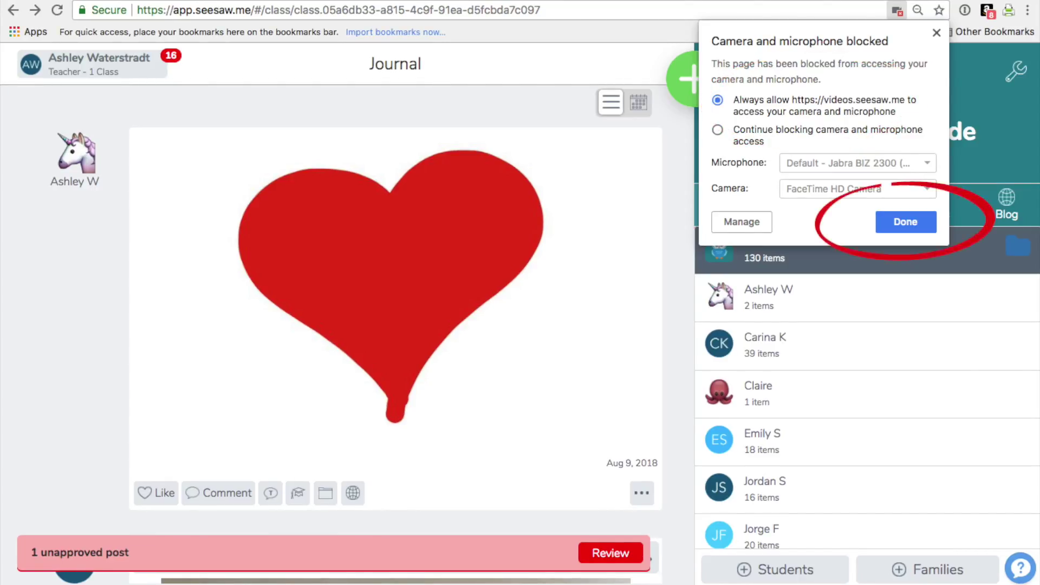
left_click(905, 222)
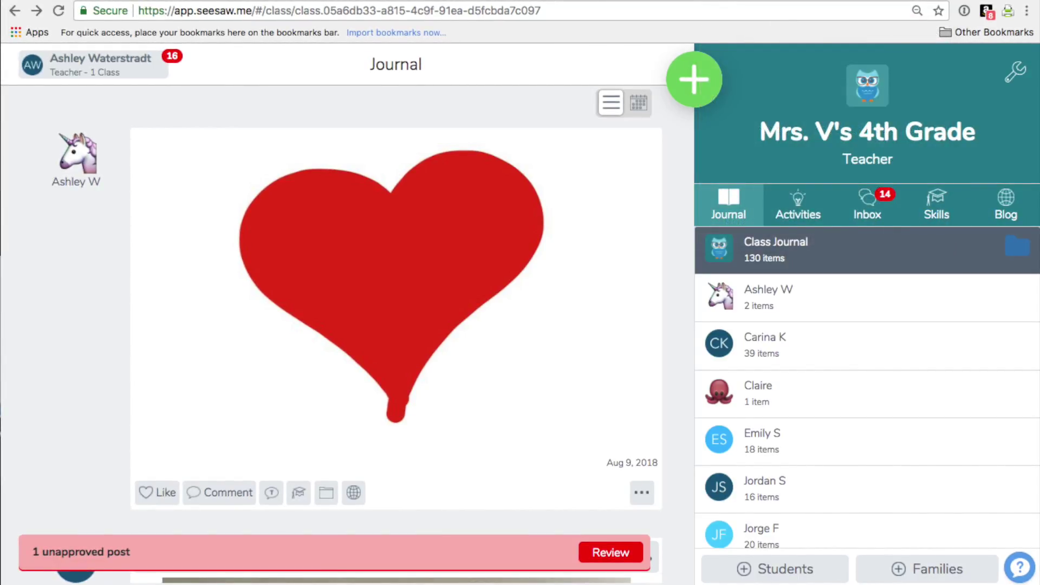